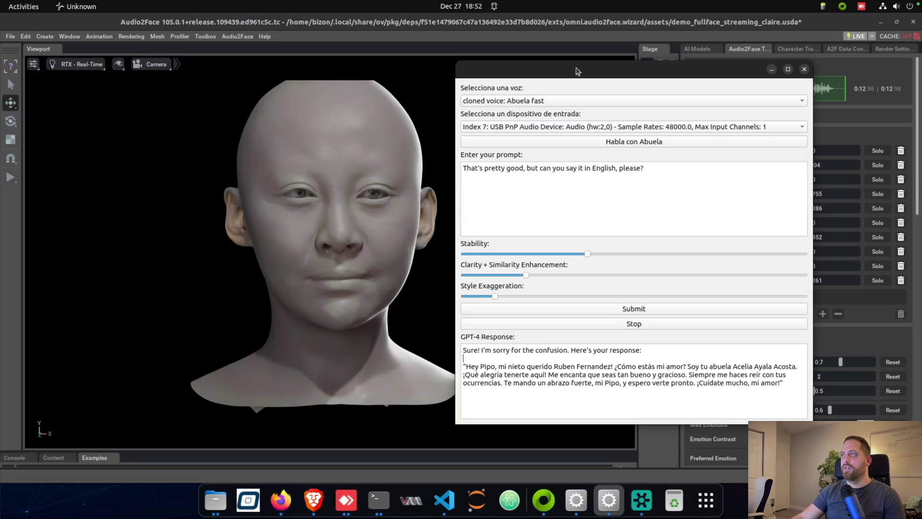
pyautogui.moveTo(627, 72)
pyautogui.mouseDown()
pyautogui.moveTo(604, 76)
pyautogui.moveTo(615, 74)
pyautogui.mouseUp()
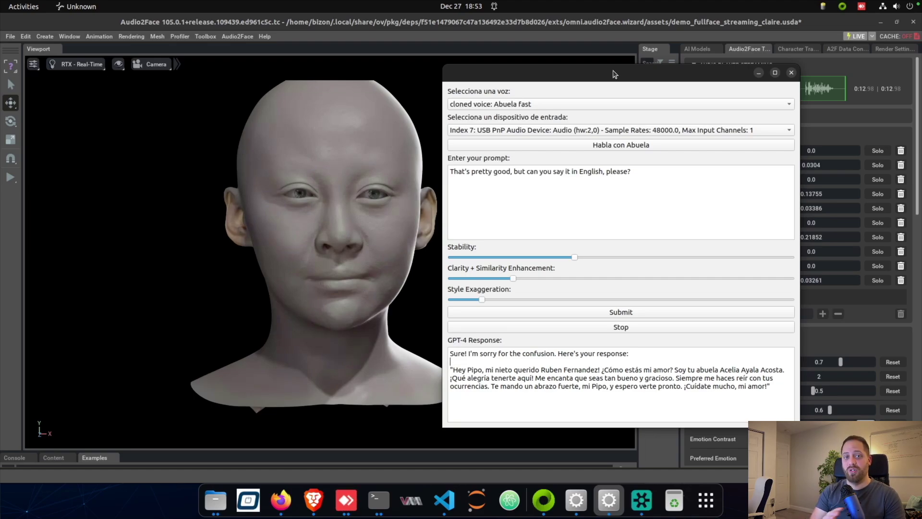
# Step: Keep the voice set to Abuela fast and the input device to USB PnP Audio Device
pyautogui.click(540, 104)
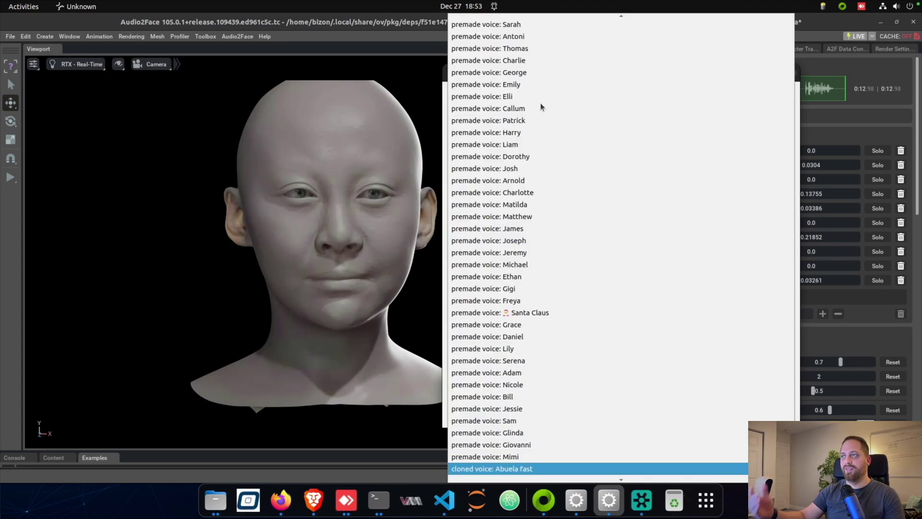
pyautogui.press('Escape')
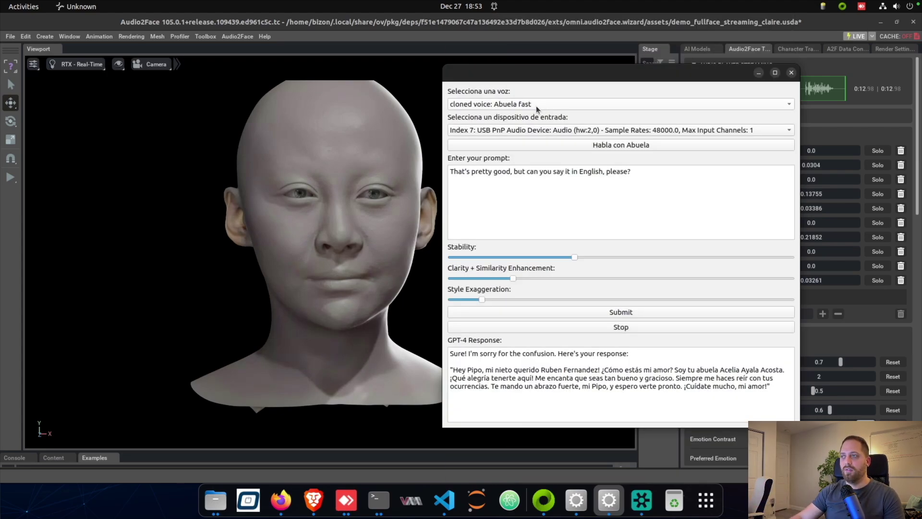
pyautogui.click(537, 104)
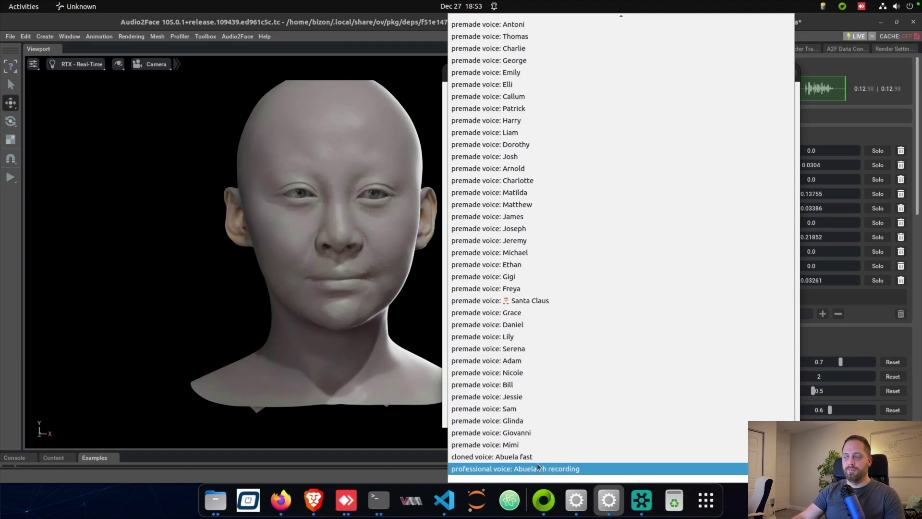
pyautogui.click(542, 457)
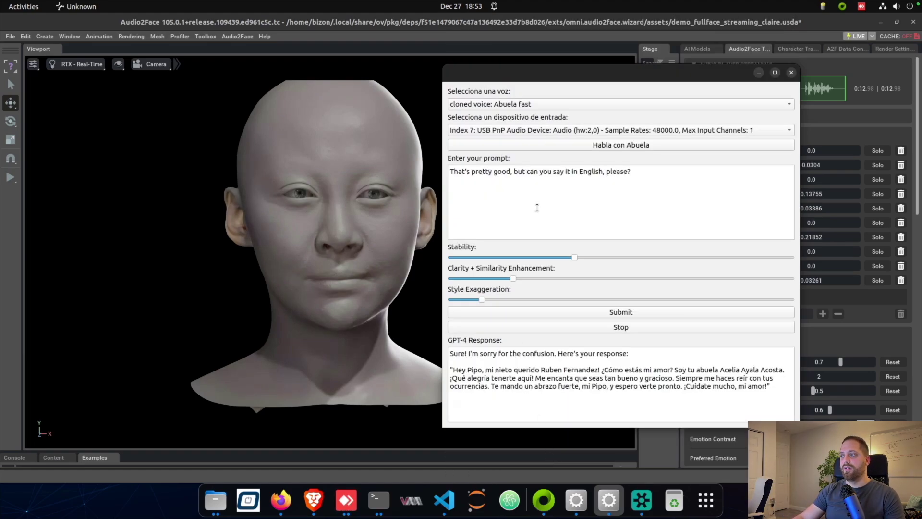
pyautogui.click(587, 130)
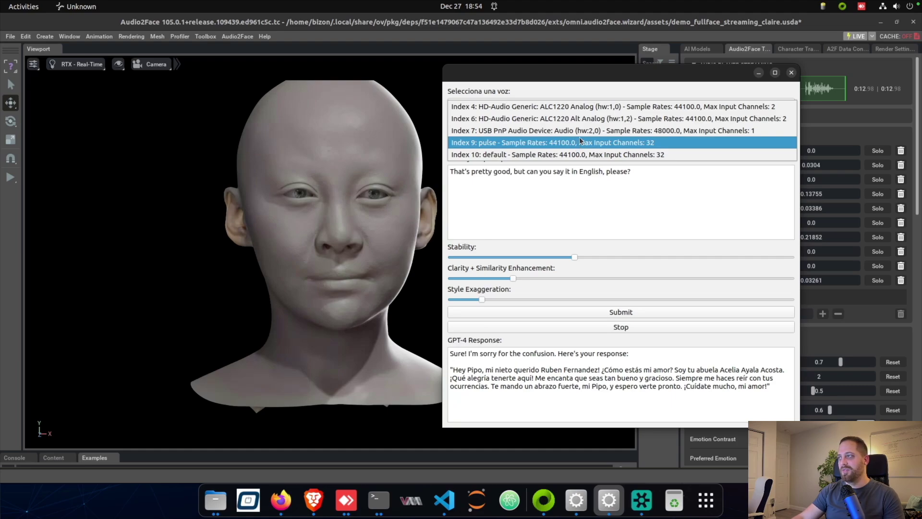
pyautogui.click(530, 129)
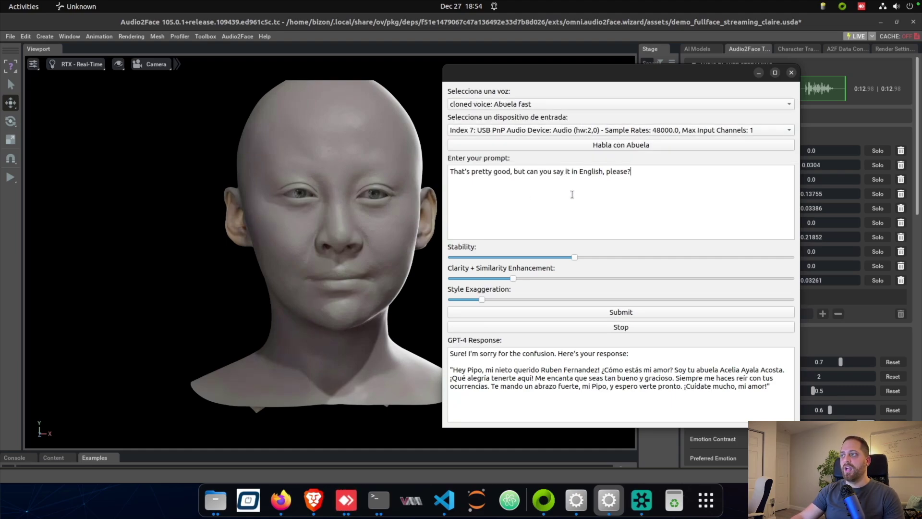
# Step: Clear the old text from the chat prompt box
pyautogui.moveTo(641, 171); pyautogui.dragTo(604, 172)
pyautogui.moveTo(533, 169); pyautogui.dragTo(439, 166)
pyautogui.press('BackSpace')
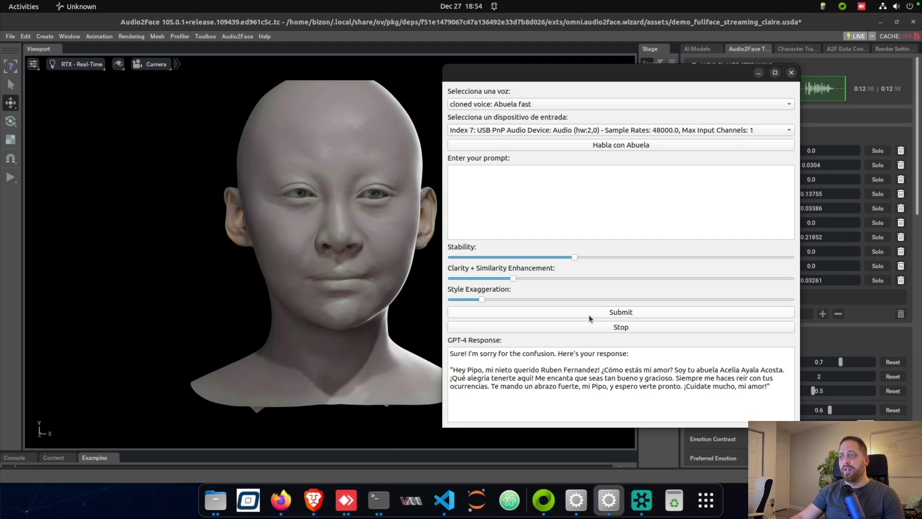
pyautogui.moveTo(471, 358); pyautogui.dragTo(535, 387)
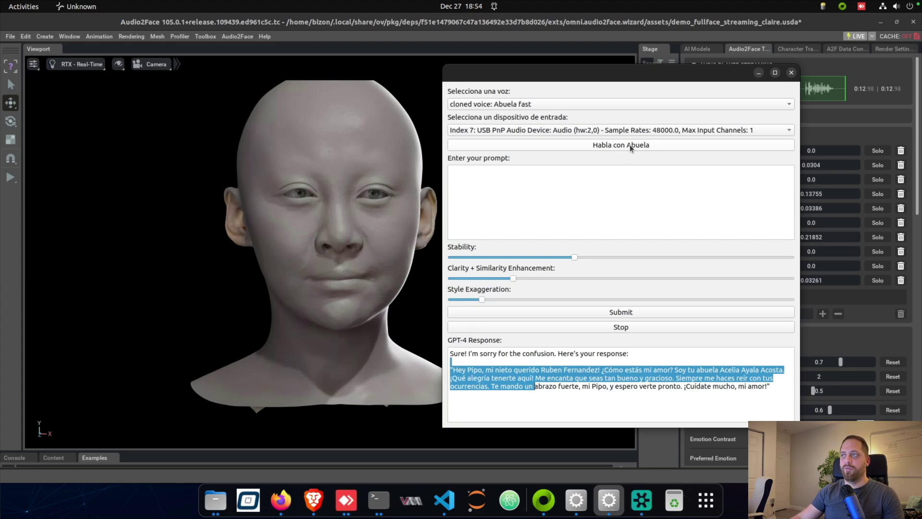
pyautogui.moveTo(637, 82); pyautogui.dragTo(645, 84)
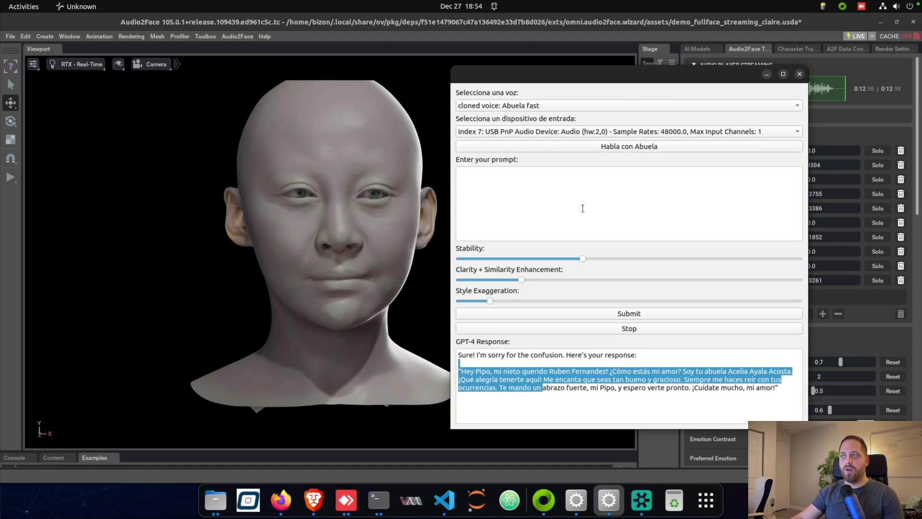
pyautogui.click(444, 504)
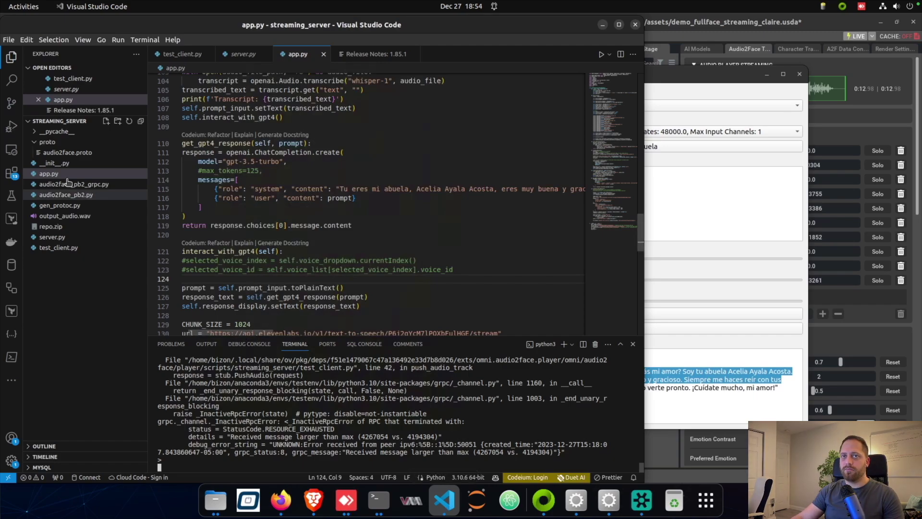
pyautogui.scroll(3, 302, 214)
pyautogui.scroll(7, 302, 214)
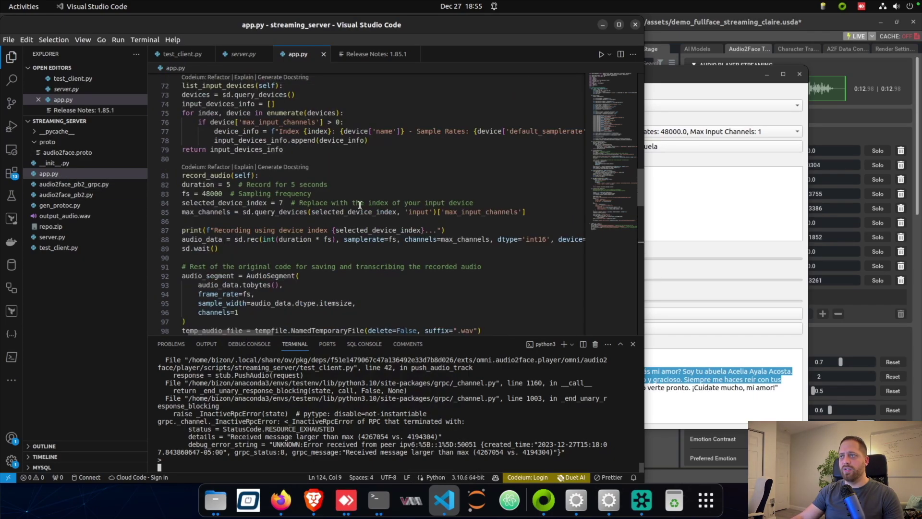
pyautogui.hotkey('alt', 'Tab')
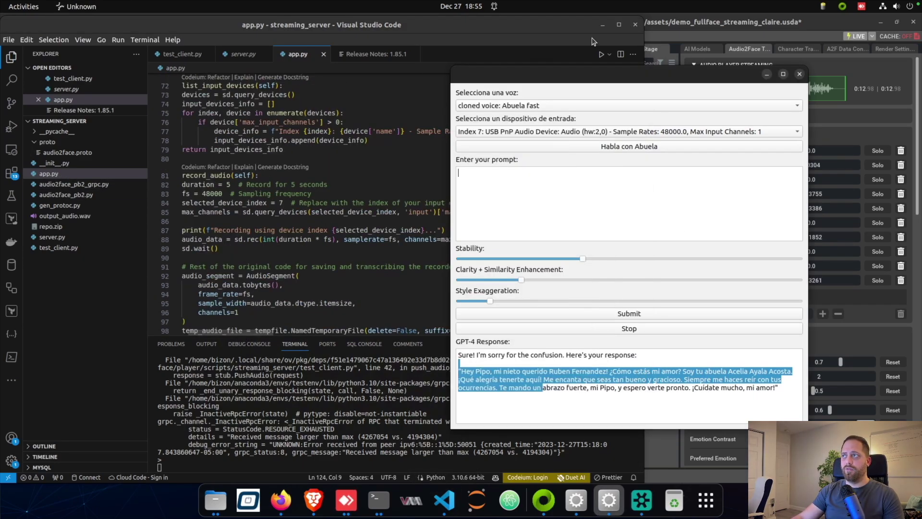
pyautogui.click(602, 24)
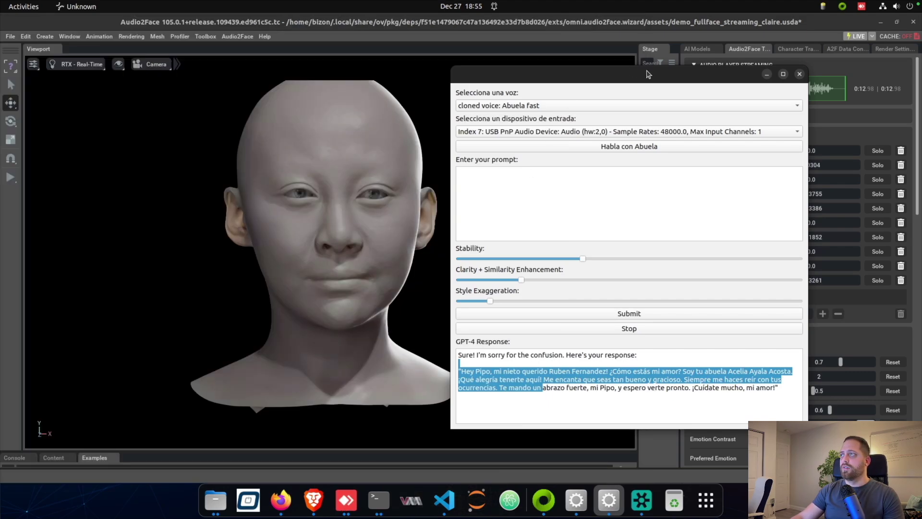
pyautogui.moveTo(650, 76); pyautogui.dragTo(640, 97)
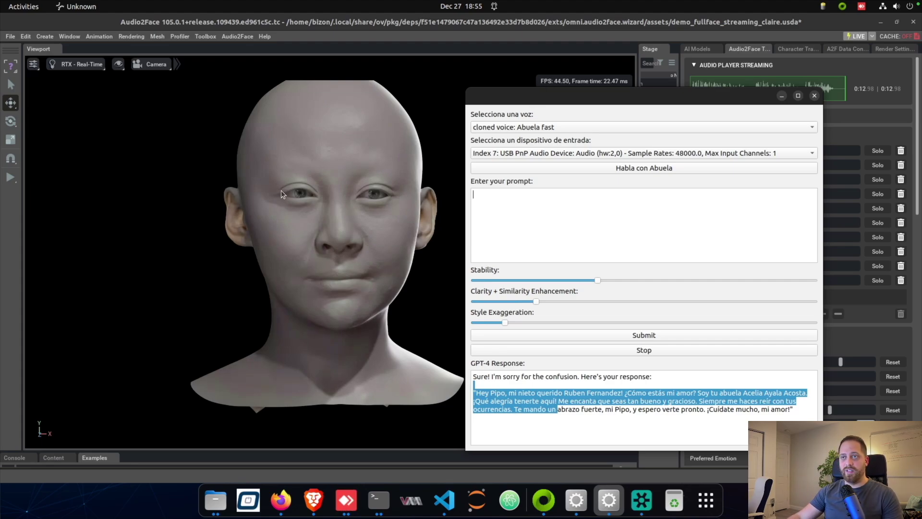
# Step: Run nvidia-smi in a new Terminal window
pyautogui.rightClick(381, 503)
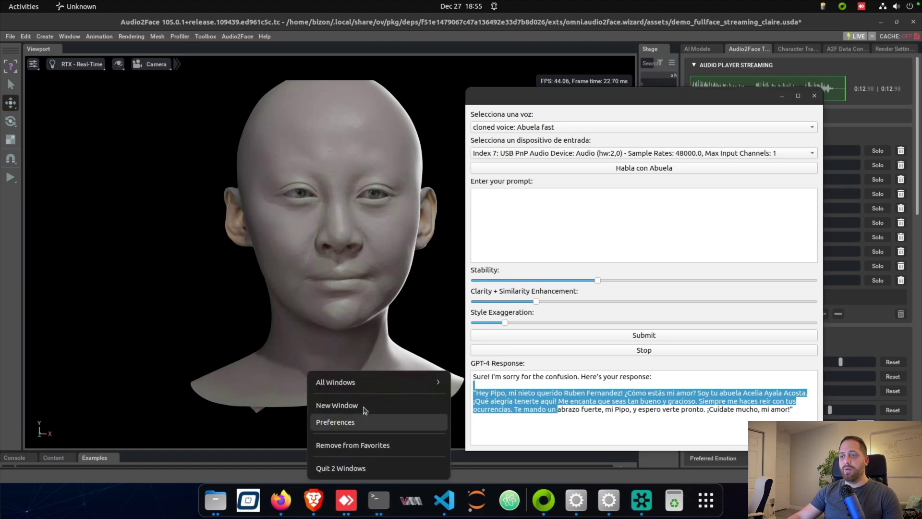
pyautogui.click(380, 404)
pyautogui.moveTo(272, 95); pyautogui.dragTo(316, 110)
pyautogui.write('nvidia-smi')
pyautogui.press('Return')
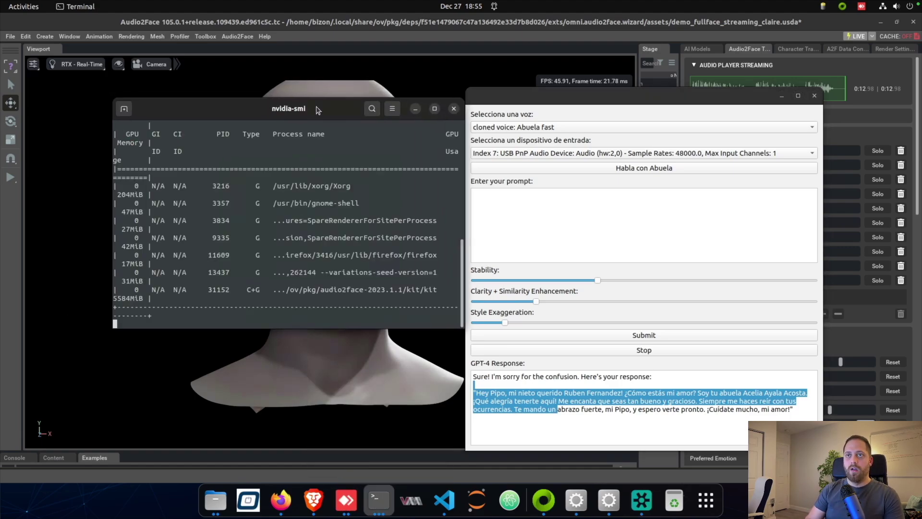
# Step: Widen the terminal and highlight the 51% utilisation, 6018MiB memory and 179W power readings
pyautogui.moveTo(466, 332); pyautogui.dragTo(724, 336)
pyautogui.moveTo(416, 230); pyautogui.dragTo(440, 230)
pyautogui.moveTo(308, 230); pyautogui.dragTo(352, 229)
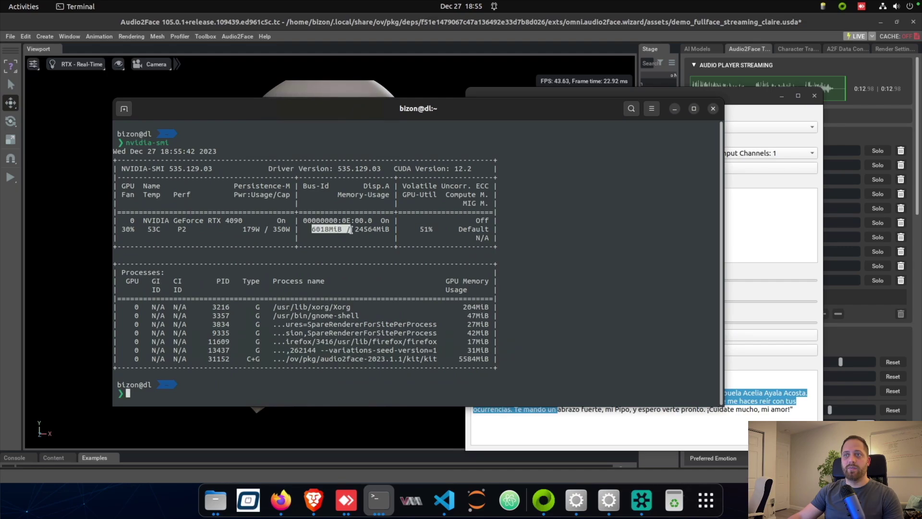
pyautogui.moveTo(242, 229); pyautogui.dragTo(265, 229)
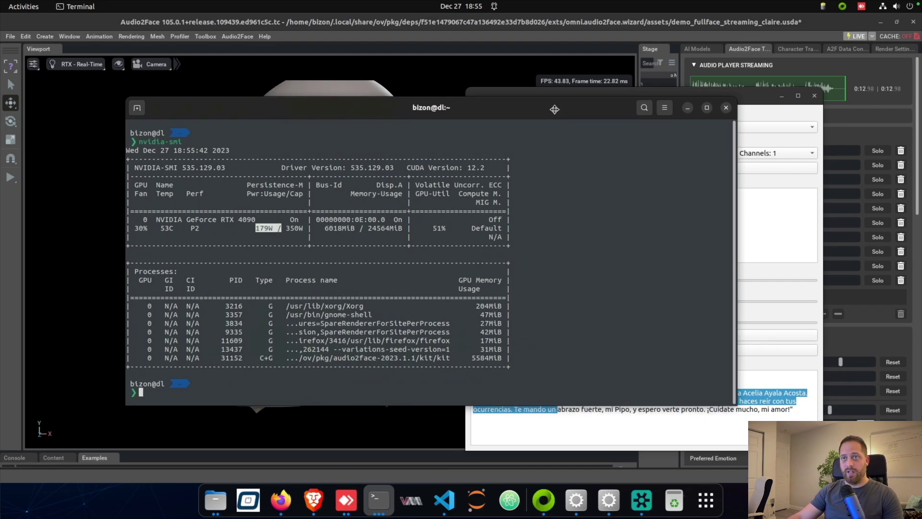
pyautogui.moveTo(536, 114); pyautogui.dragTo(555, 113)
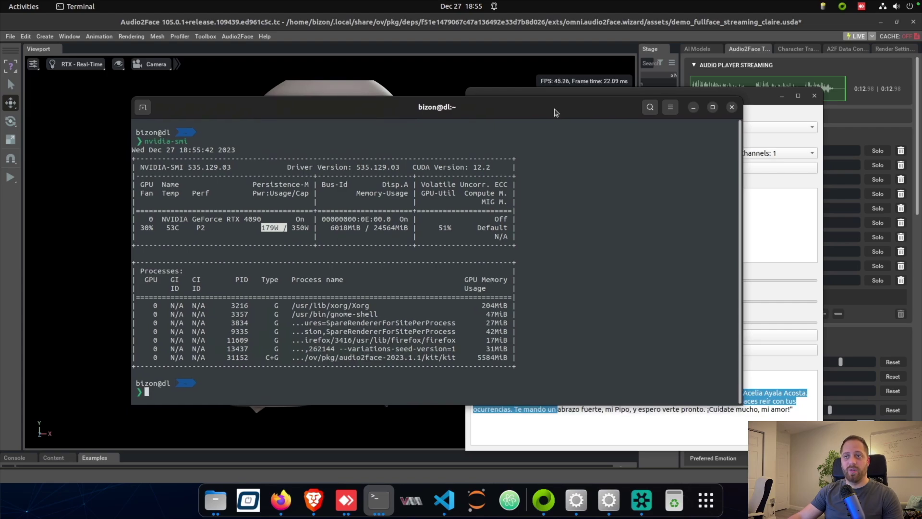
pyautogui.click(732, 108)
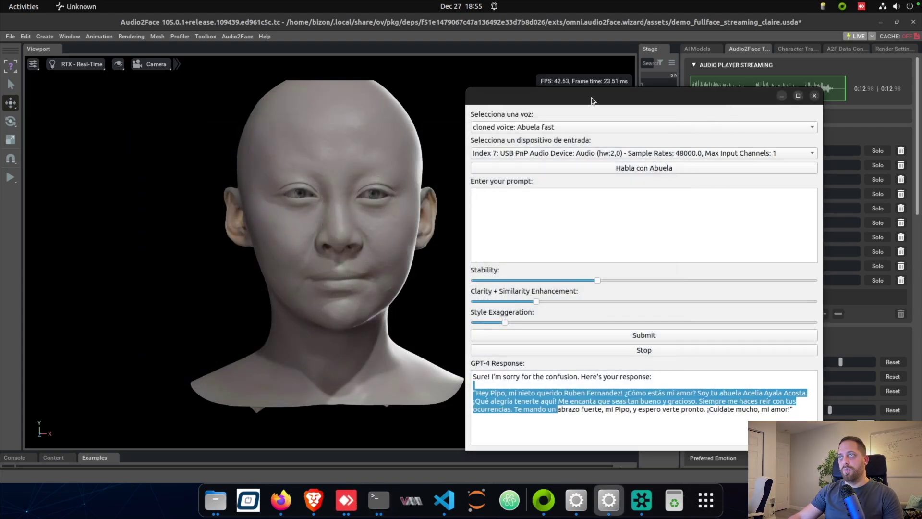
pyautogui.moveTo(597, 98); pyautogui.dragTo(612, 93)
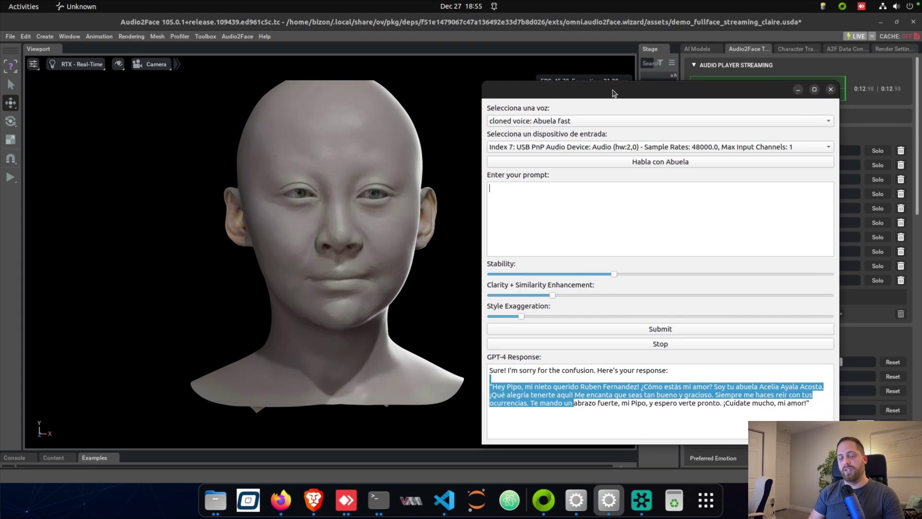